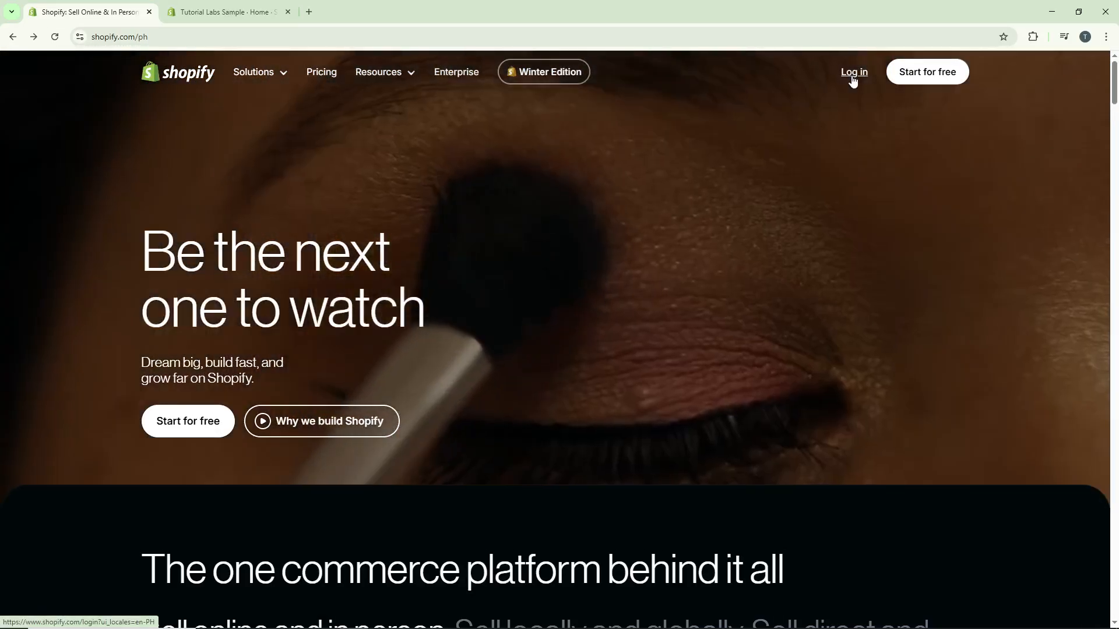
Open the smart grid editor from the Point of Sale settings in the Tutorial Labs Sample store admin.
key("ctrl+Tab")
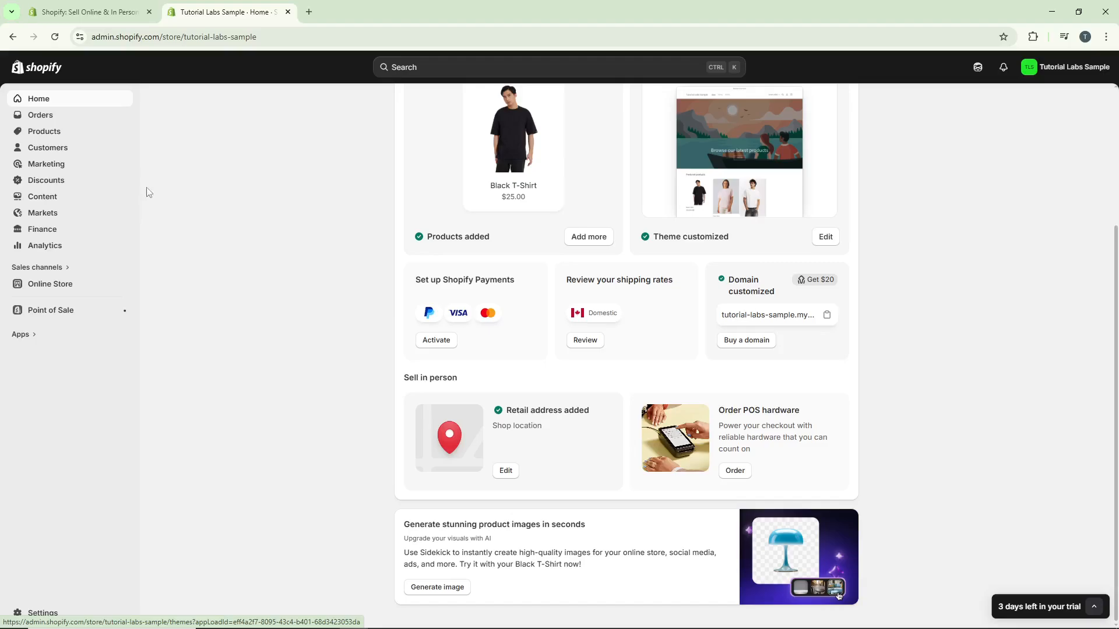
left_click(80, 318)
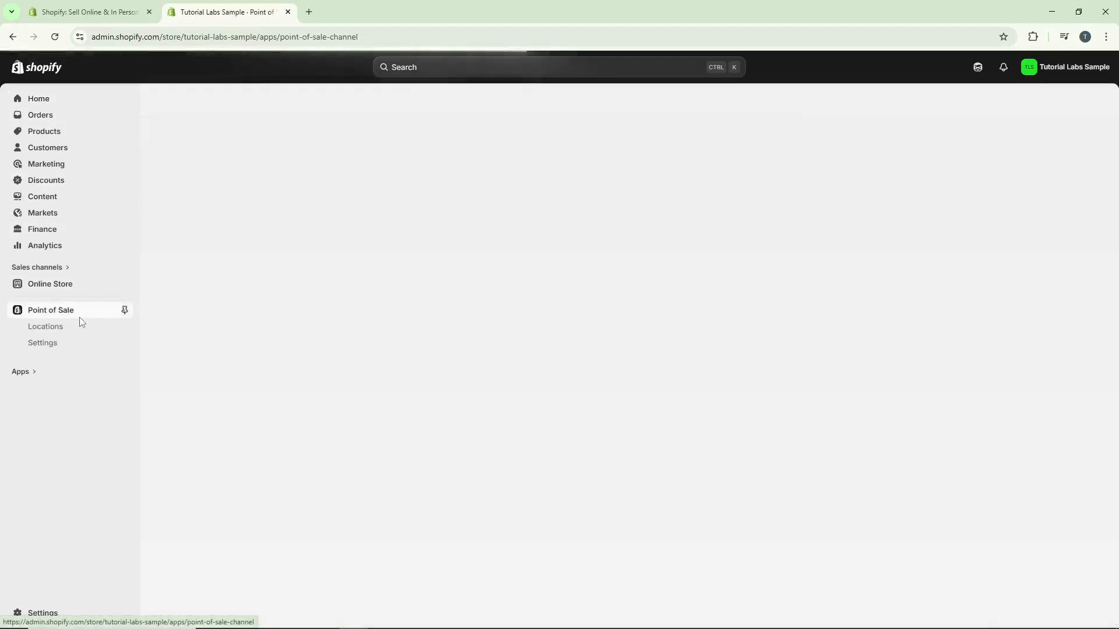
left_click(71, 351)
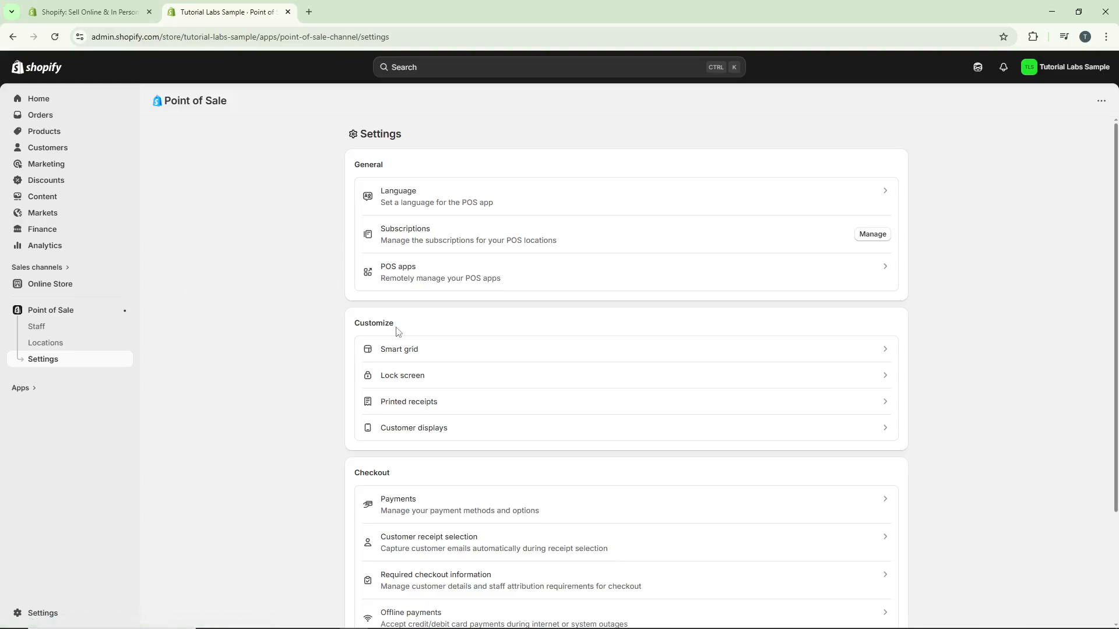
left_click(416, 352)
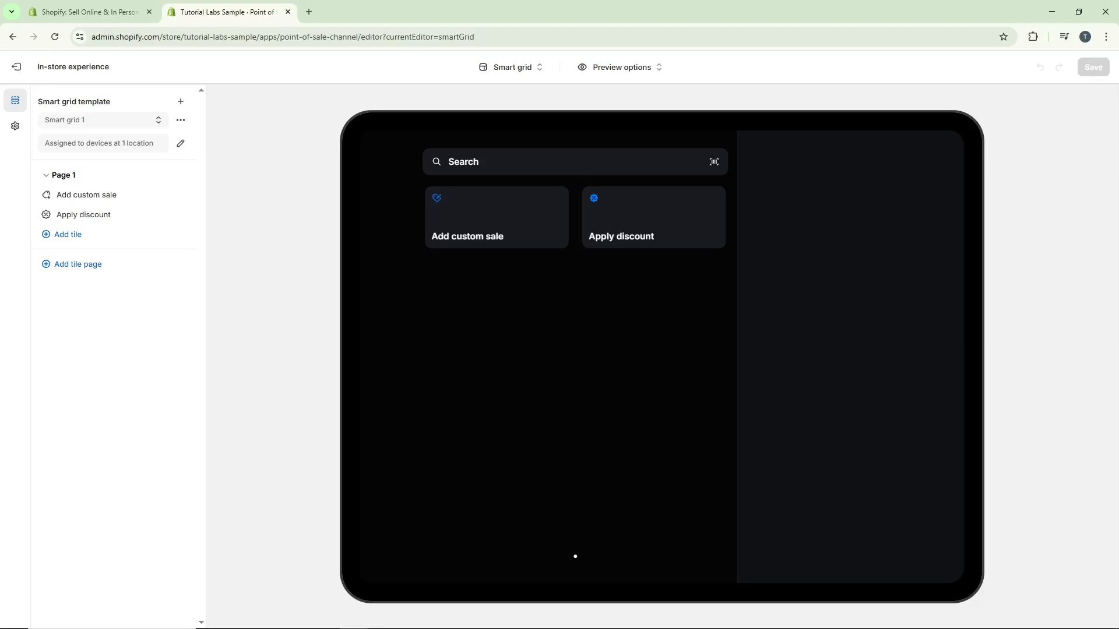
Create a new smart grid template named "Sample".
left_click(182, 102)
left_click(511, 348)
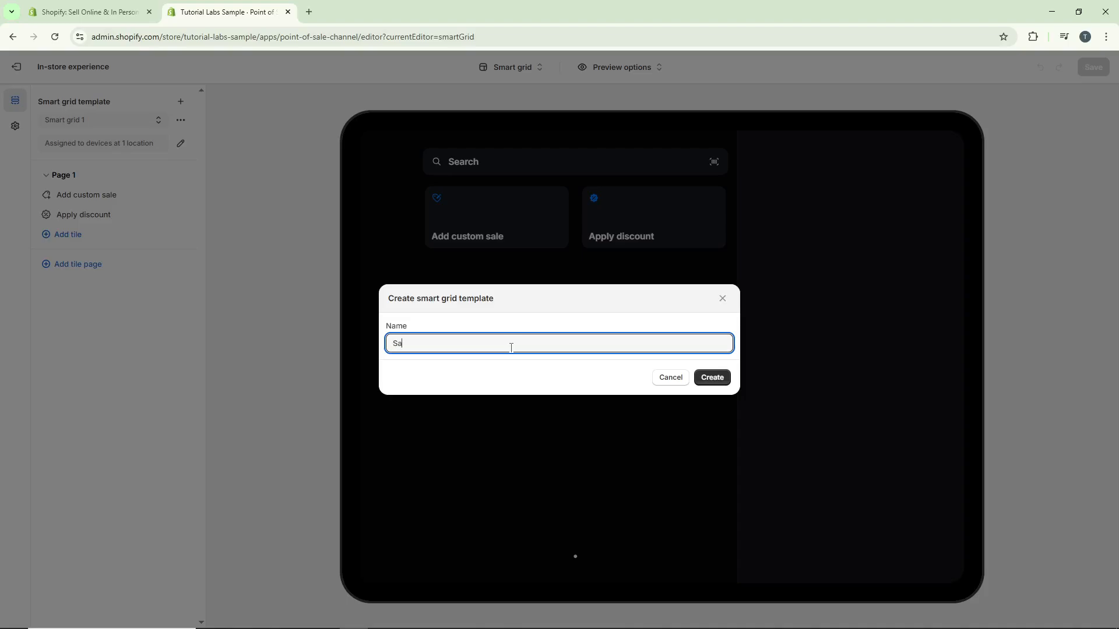
left_click(527, 322)
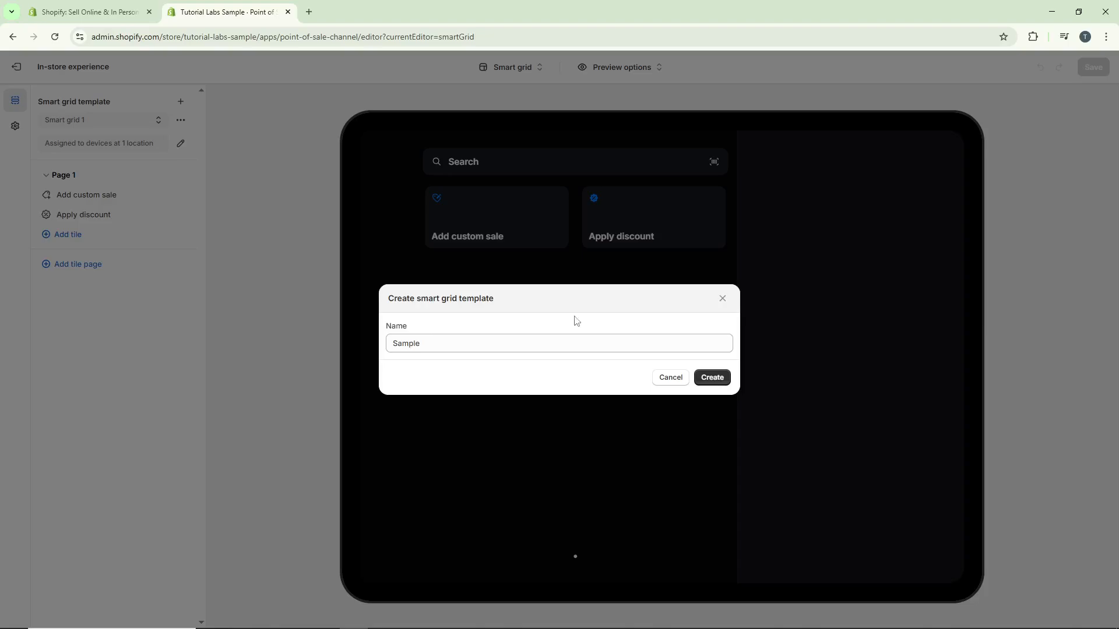
left_click(725, 383)
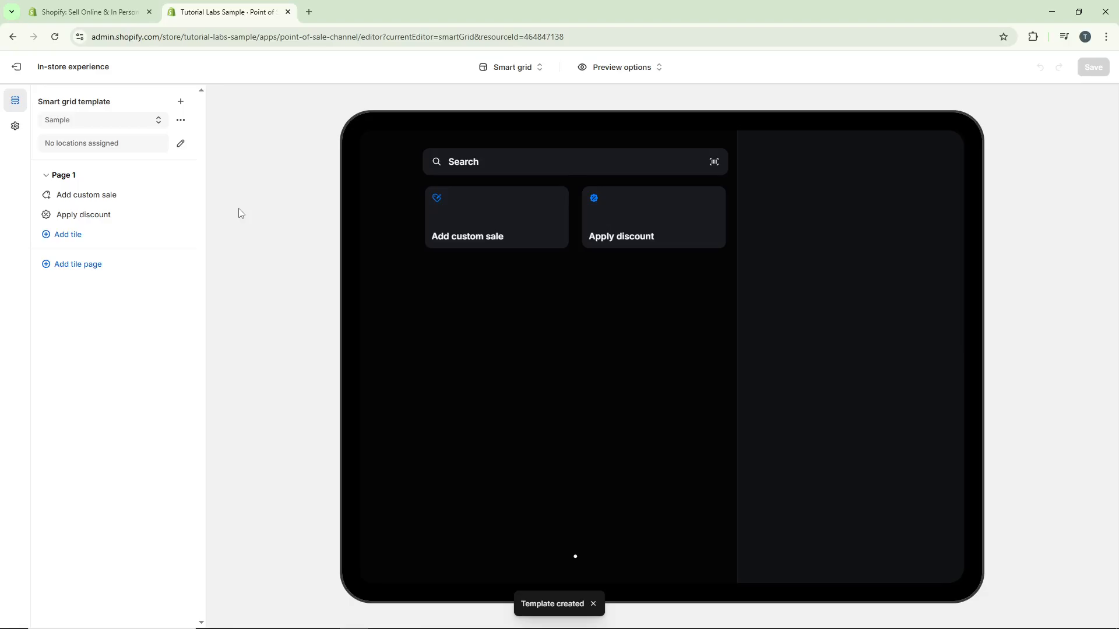
Assign the Sample template to the Shop location in Winnipeg, Canada, replacing its current smart grid.
left_click(181, 144)
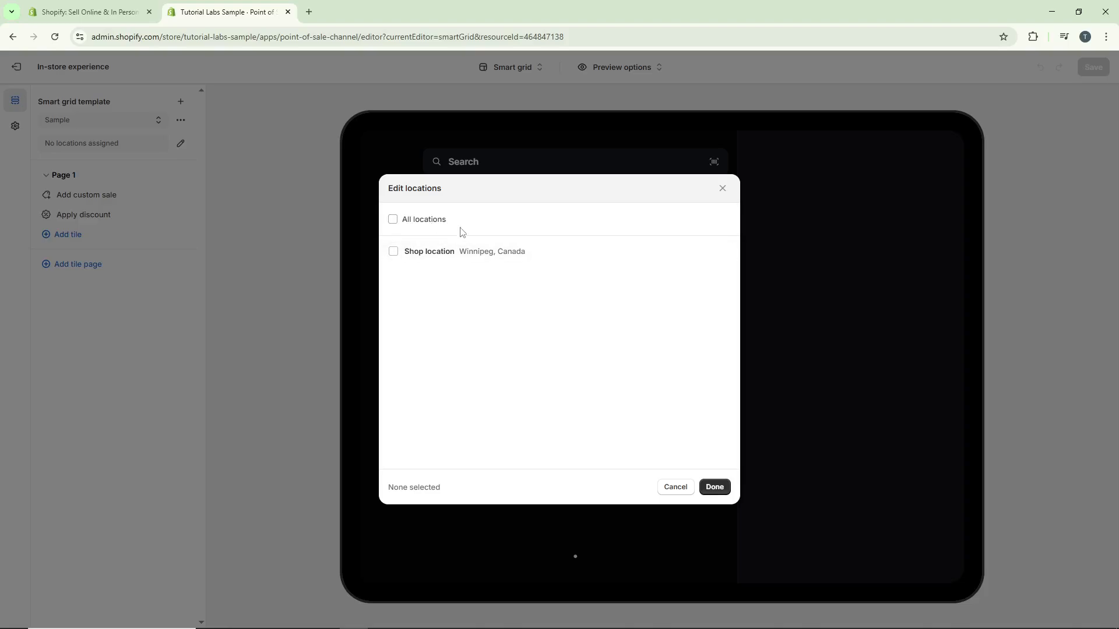
left_click(401, 255)
left_click(715, 486)
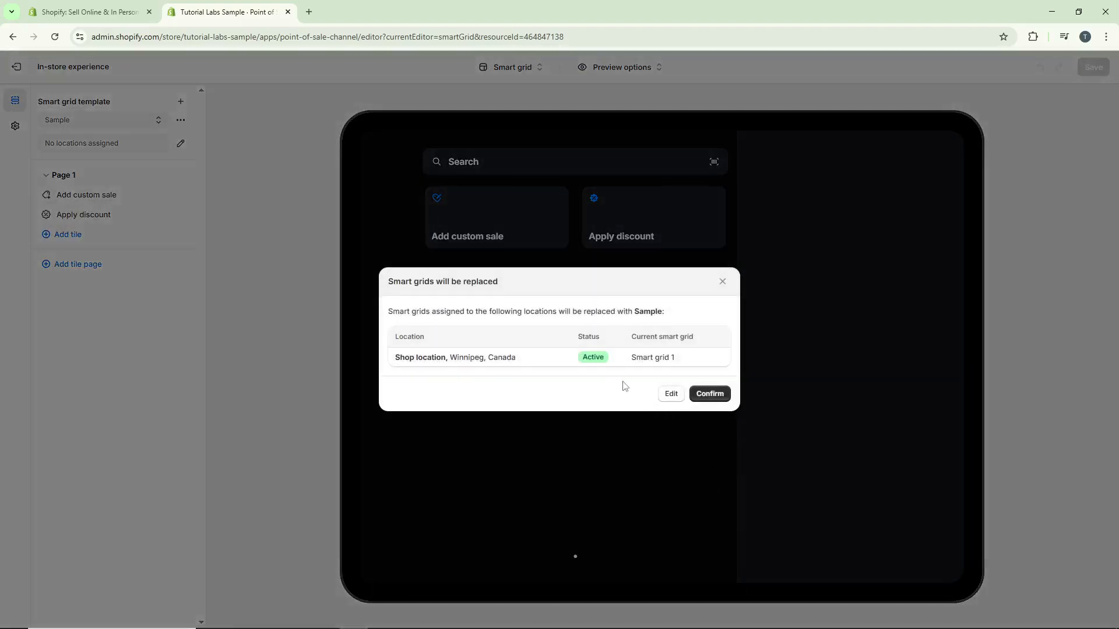
left_click(723, 396)
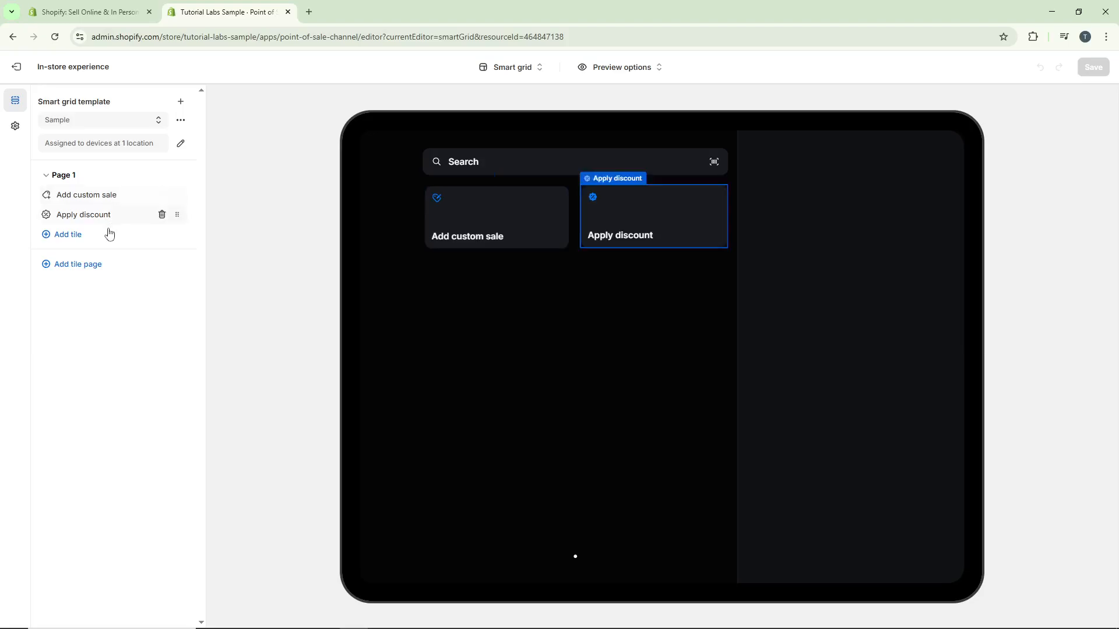
Add a fee tile titled "Plastic Bag Fee" priced at $0.20 to Page 1 and move it above Apply discount.
left_click(88, 236)
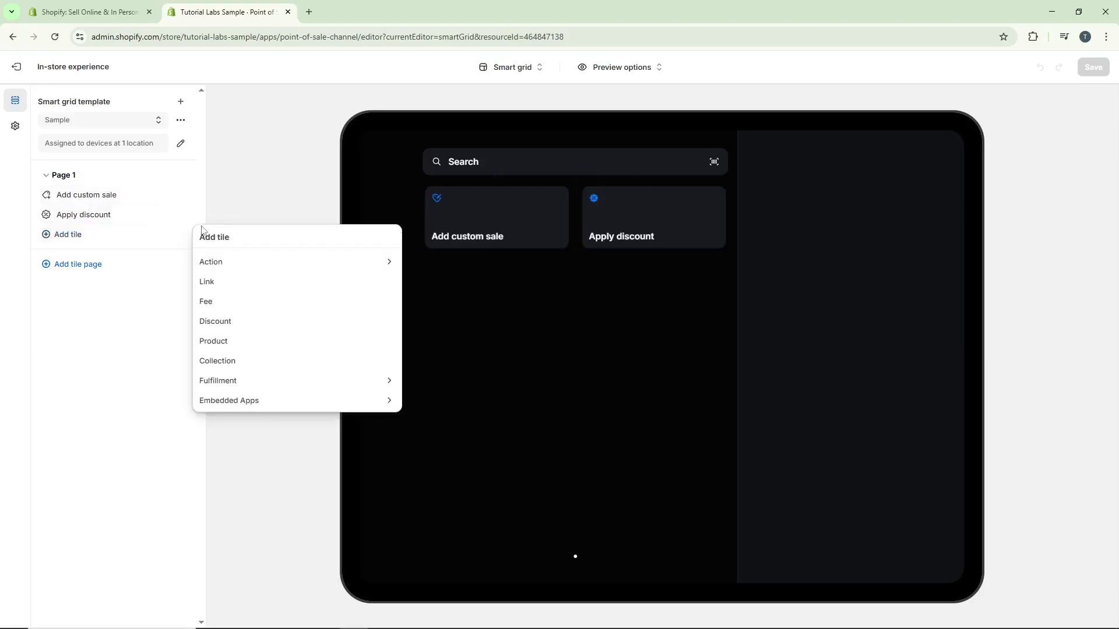
left_click(235, 303)
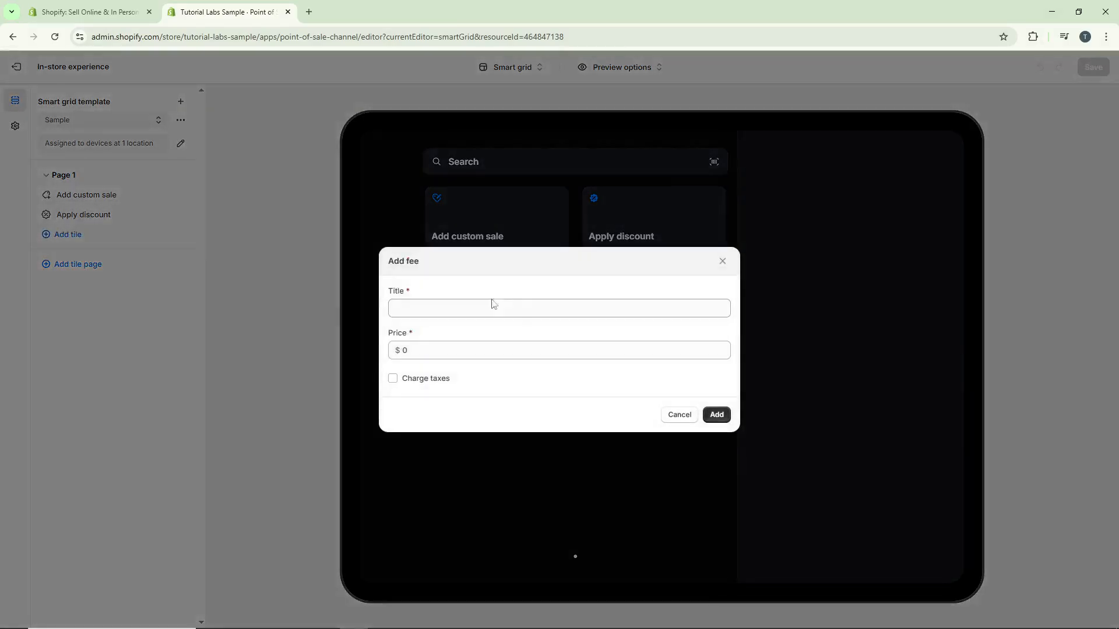
left_click(505, 307)
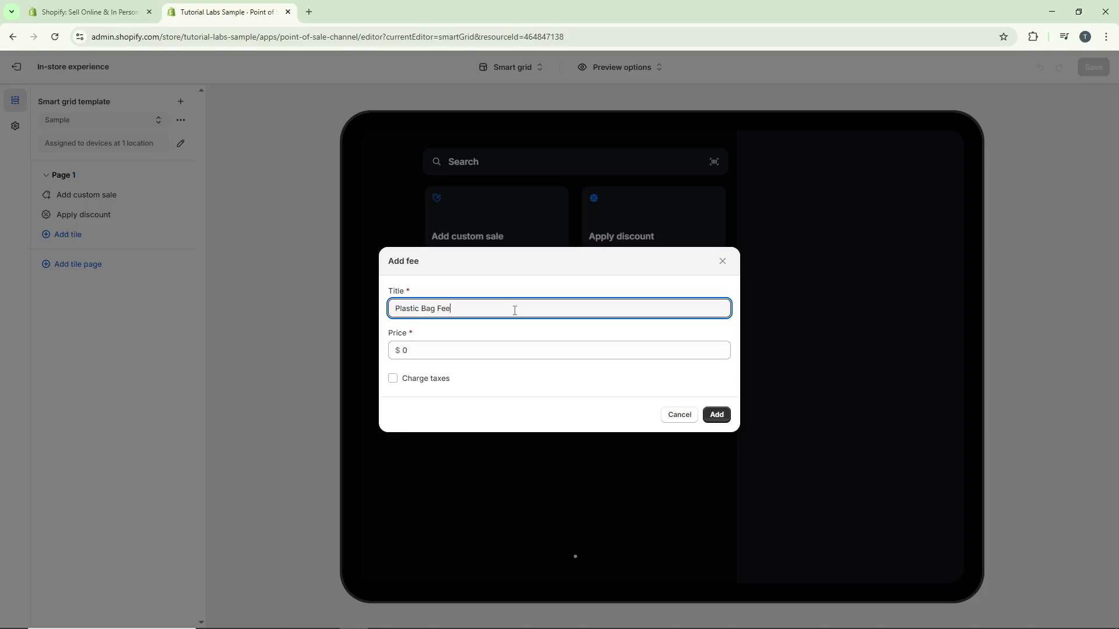
left_click(468, 347)
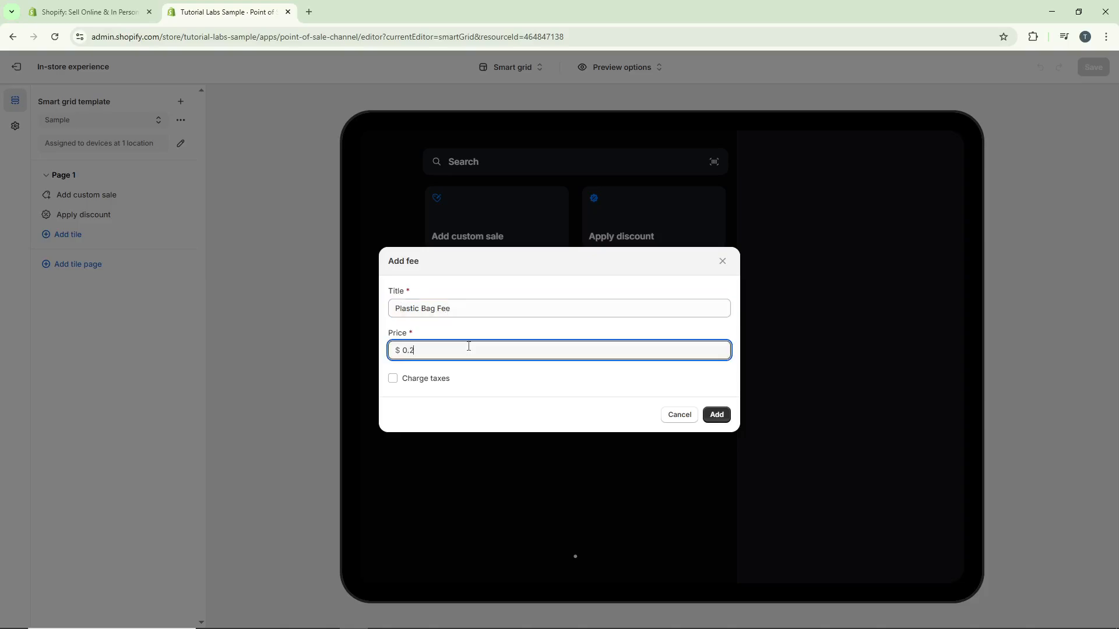
left_click(716, 414)
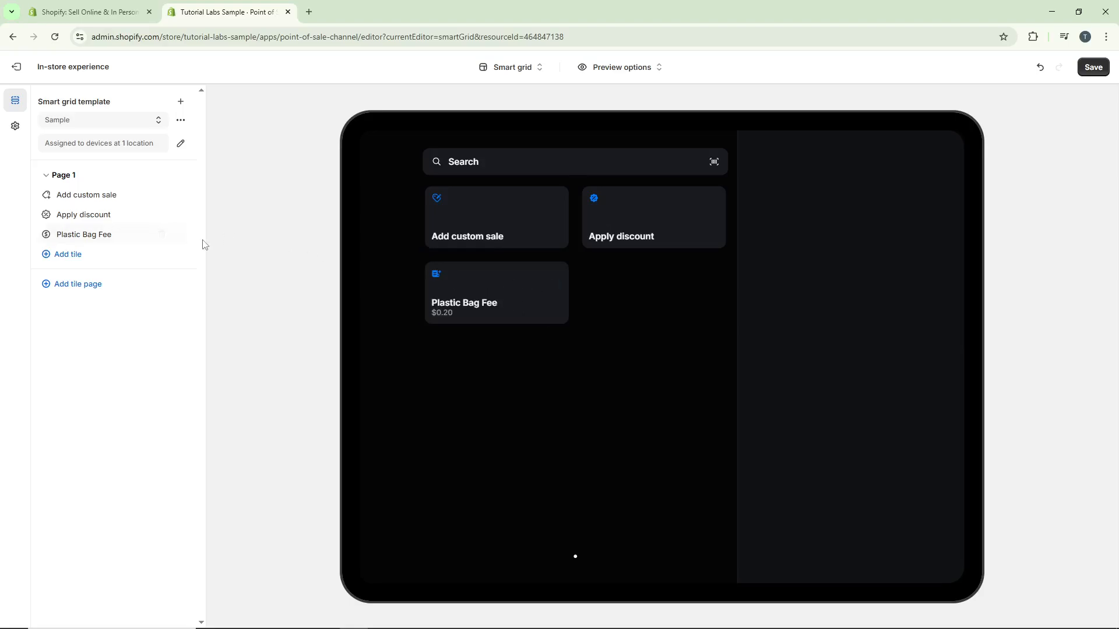
mouse_move(150, 236)
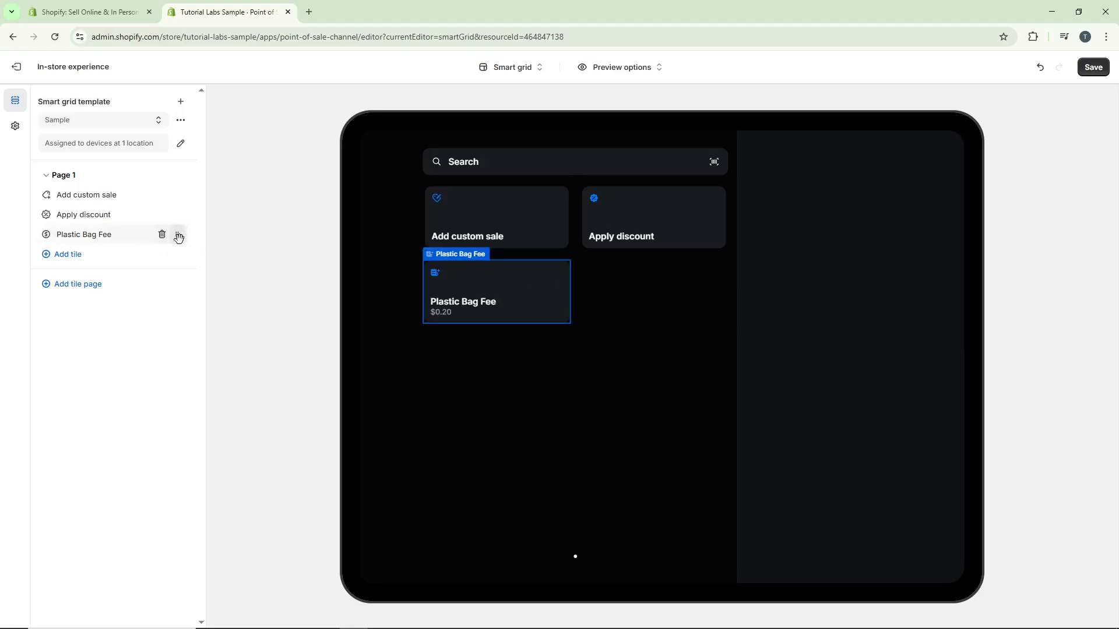
mouse_move(179, 237)
left_mouse_down()
mouse_move(177, 213)
mouse_move(192, 217)
mouse_move(178, 215)
mouse_move(180, 192)
mouse_move(179, 237)
mouse_move(177, 214)
left_mouse_up()
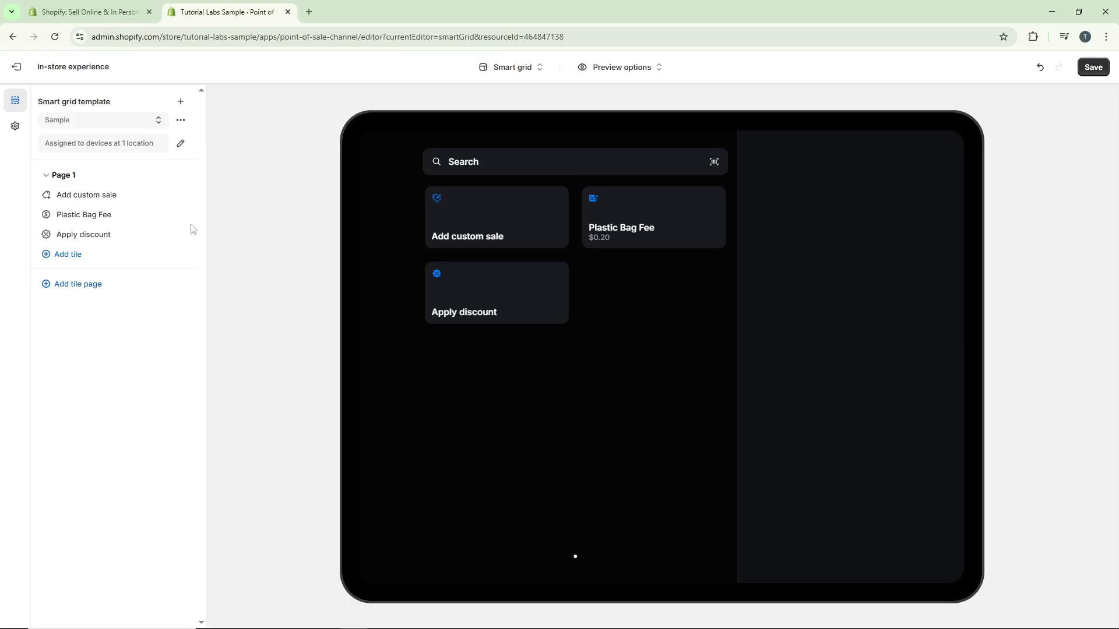
Try Purple and Blue on the Plastic Bag Fee tile, set its color to Orange, and return to the tile list.
left_click(107, 216)
left_click(106, 147)
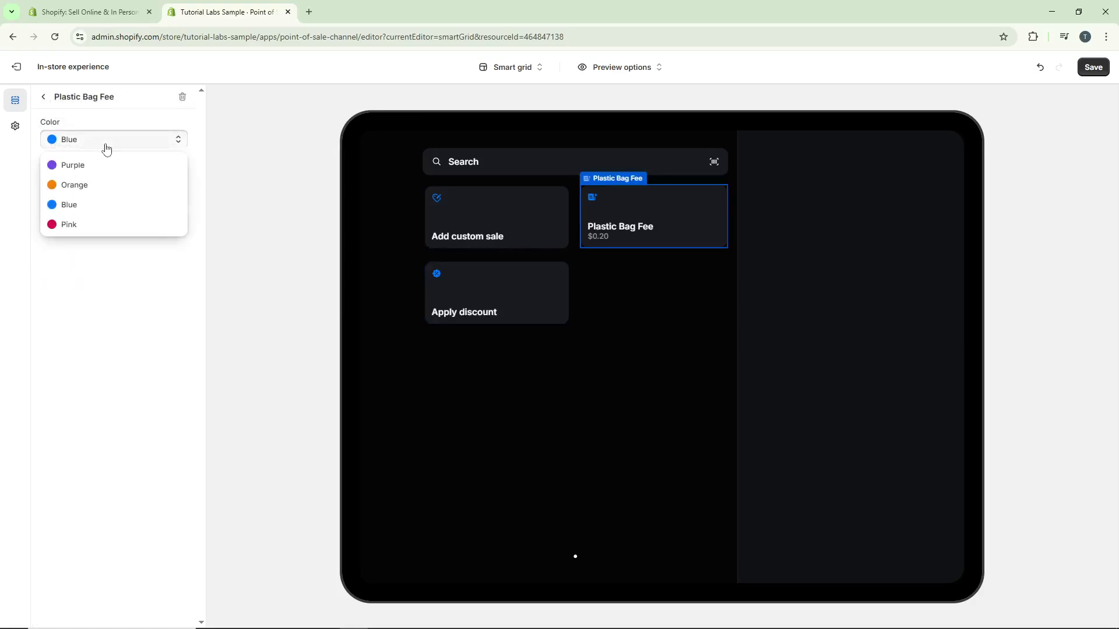
left_click(109, 168)
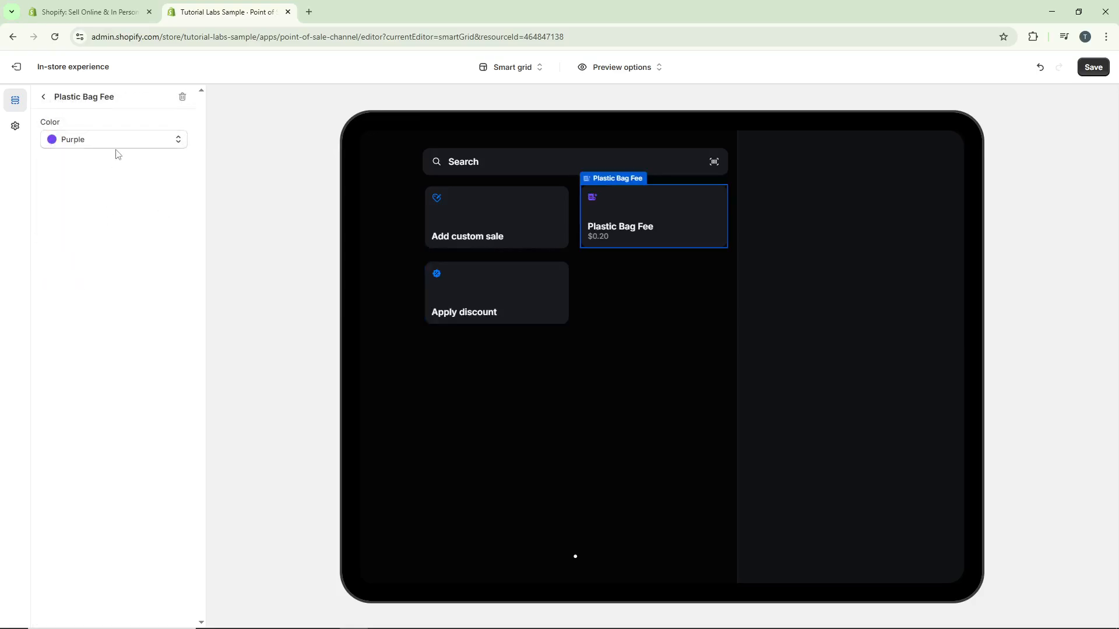
left_click(116, 144)
left_click(98, 204)
left_click(88, 146)
left_click(91, 185)
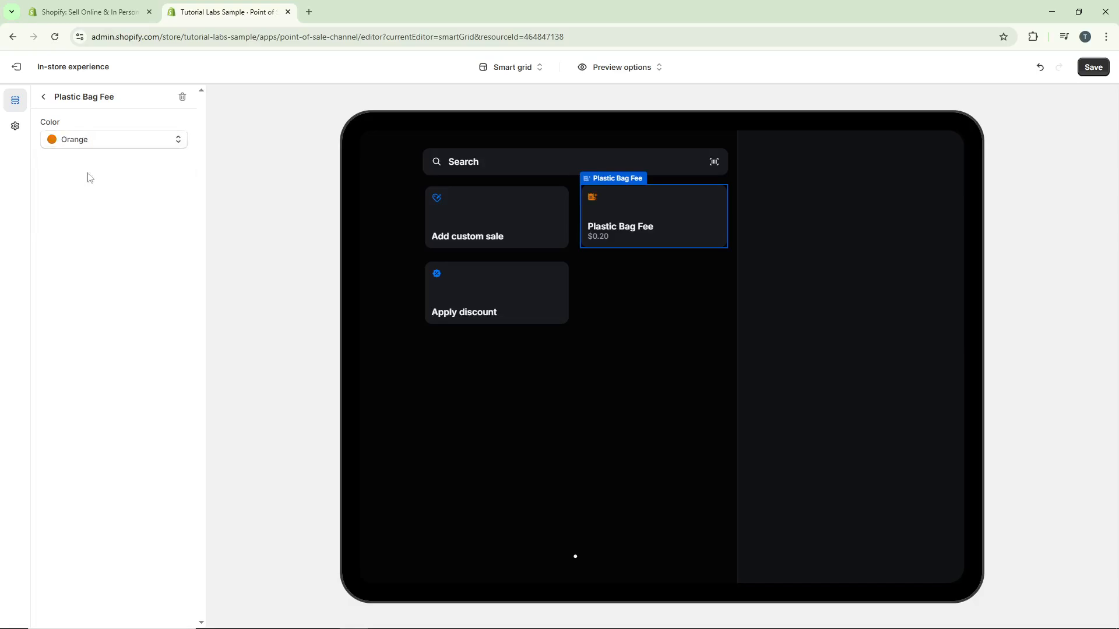
left_click(44, 98)
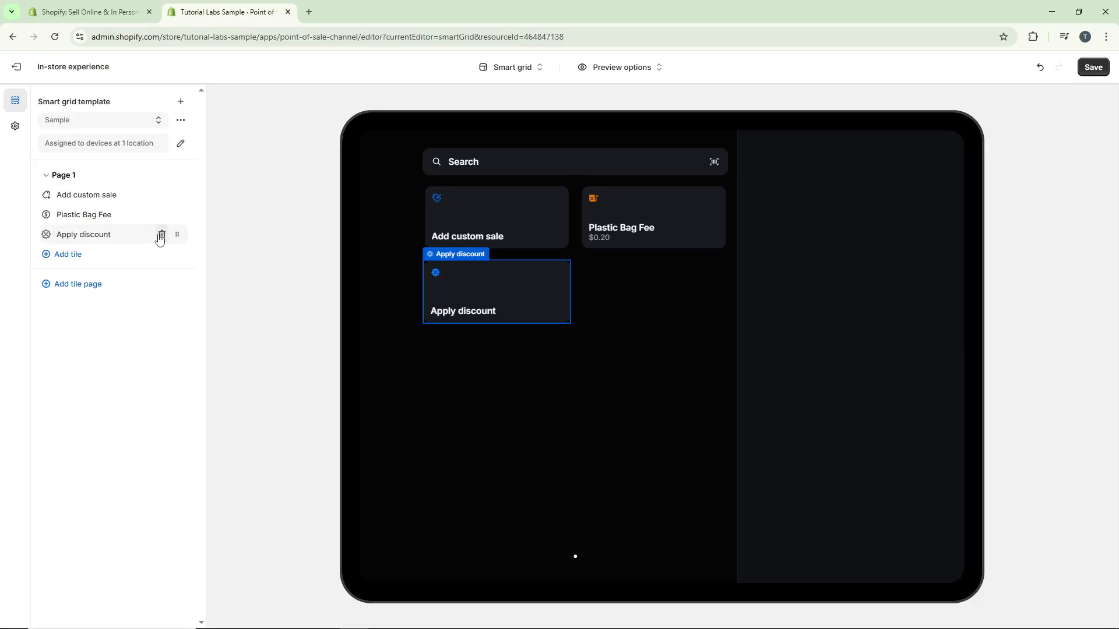
Delete the Add custom sale tile from Page 1 and add a second tile page.
left_click(162, 195)
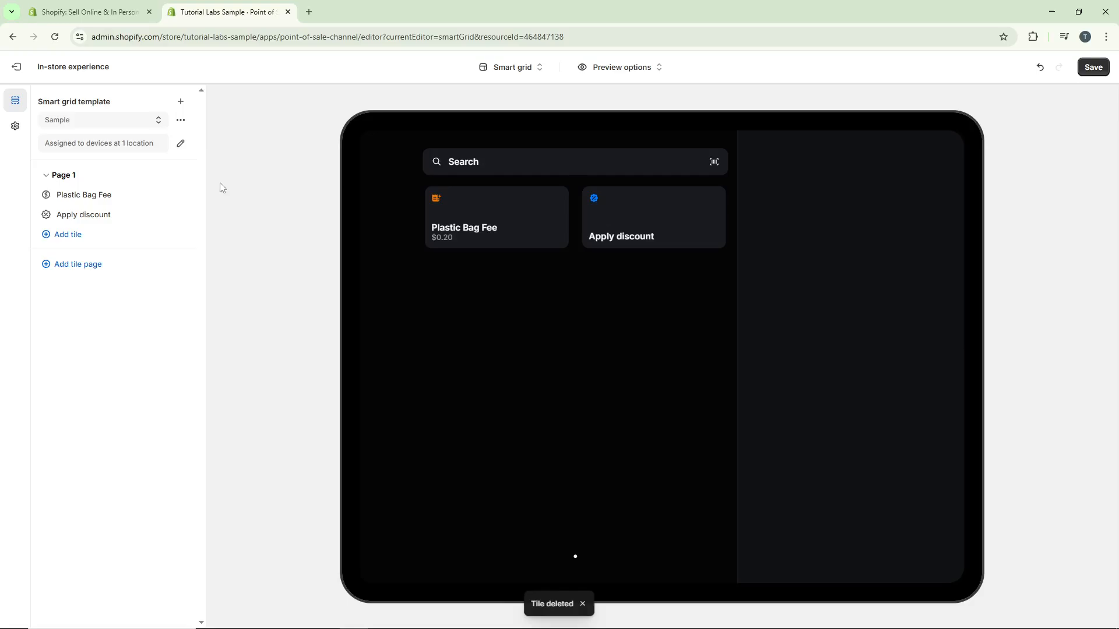
left_click(84, 264)
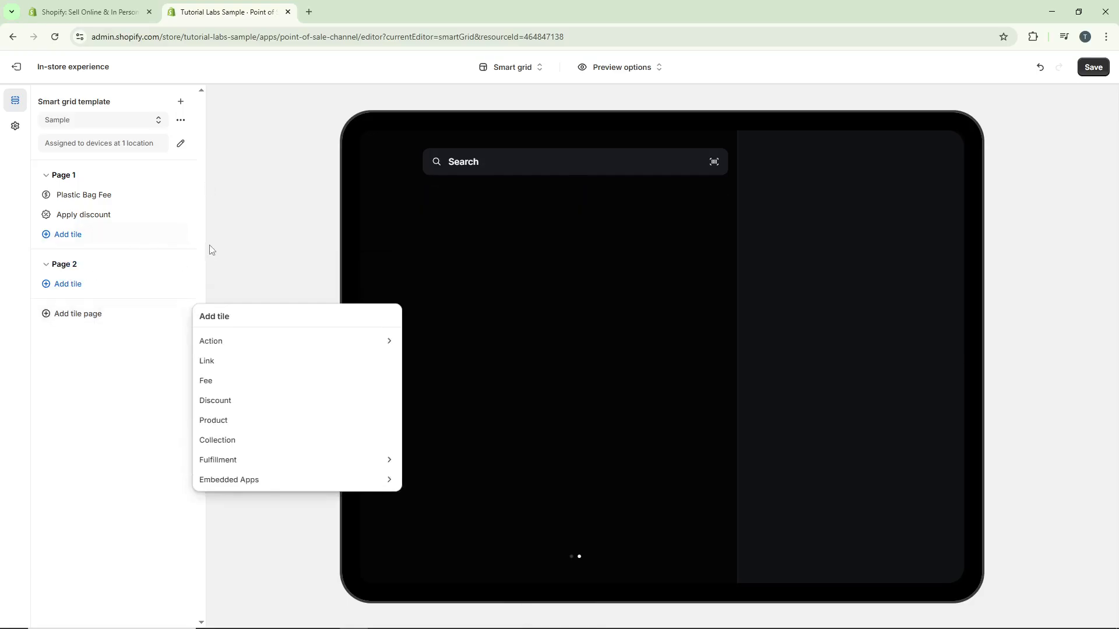
left_click(248, 252)
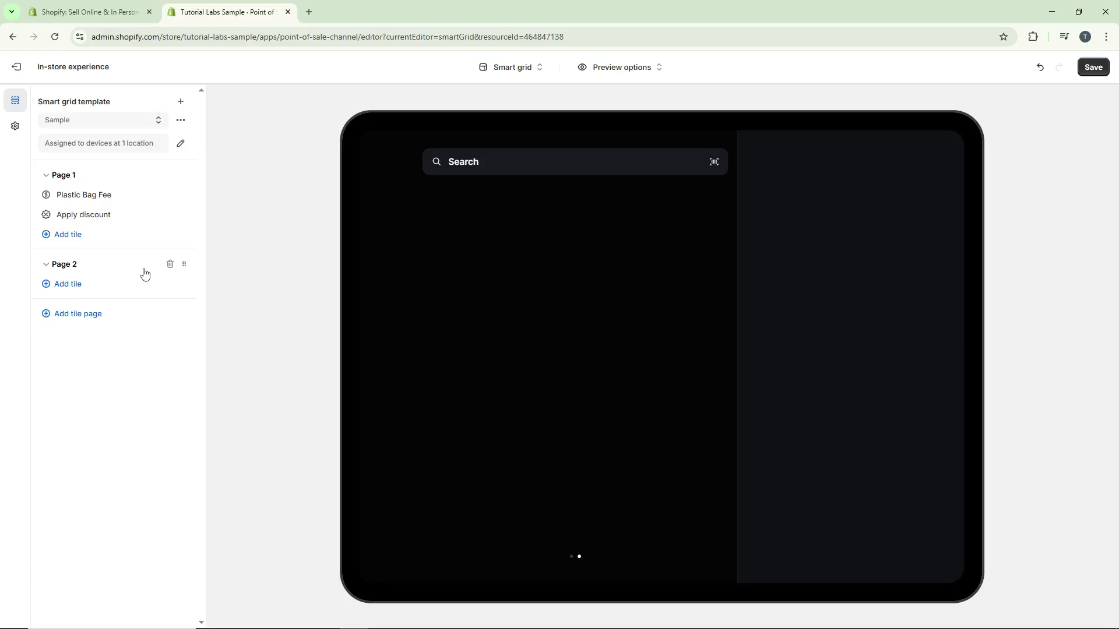
Add an Add customer action tile to Page 2.
left_click(85, 287)
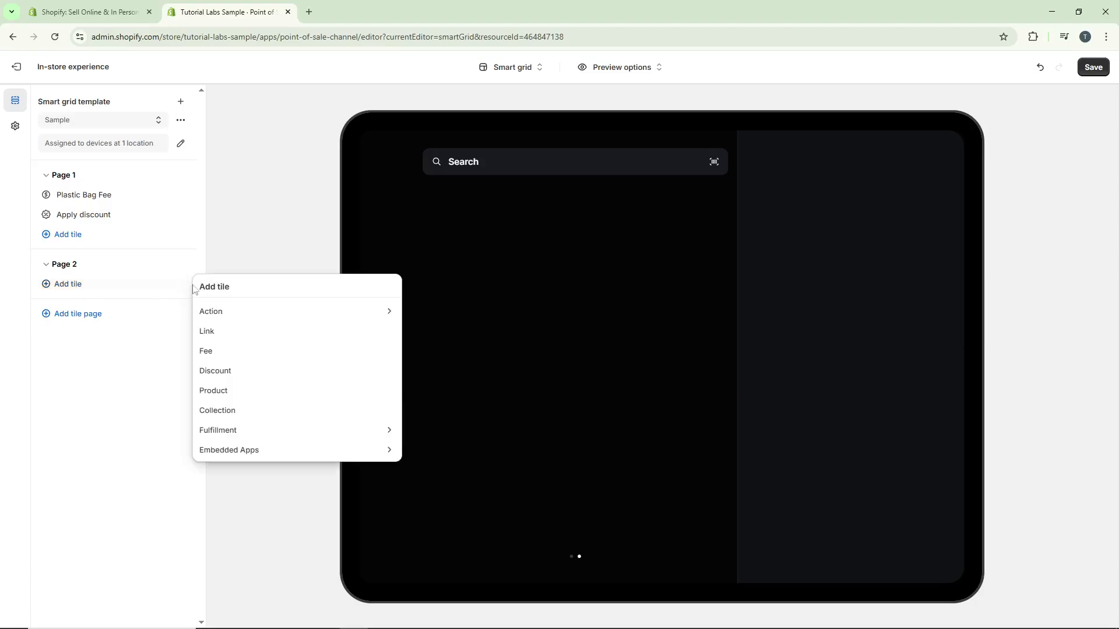
left_click(277, 311)
left_click(282, 314)
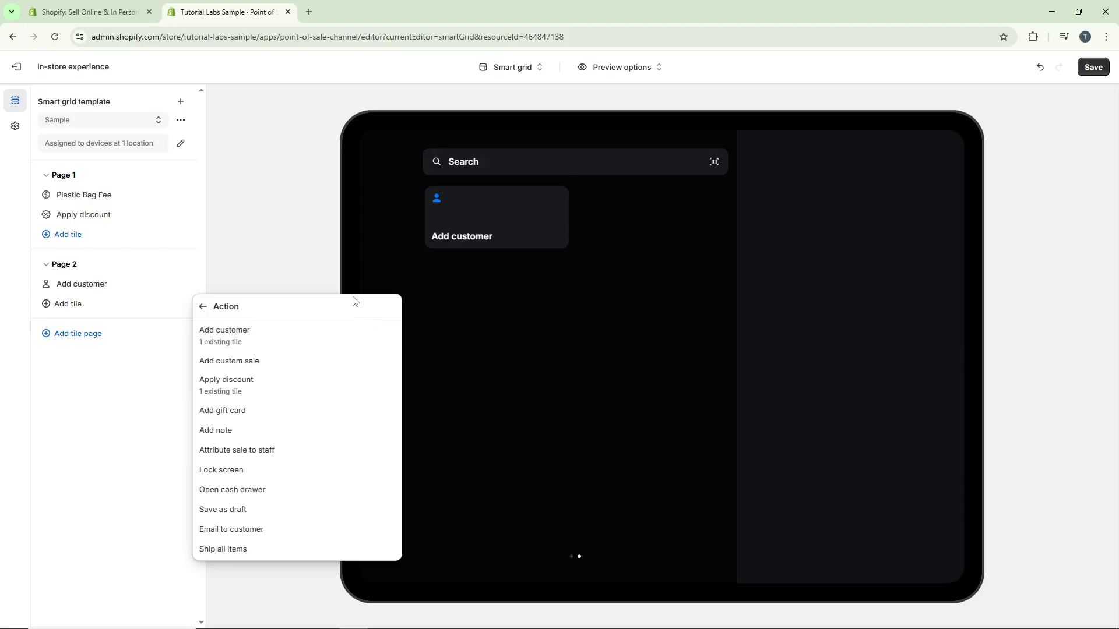
left_click(319, 269)
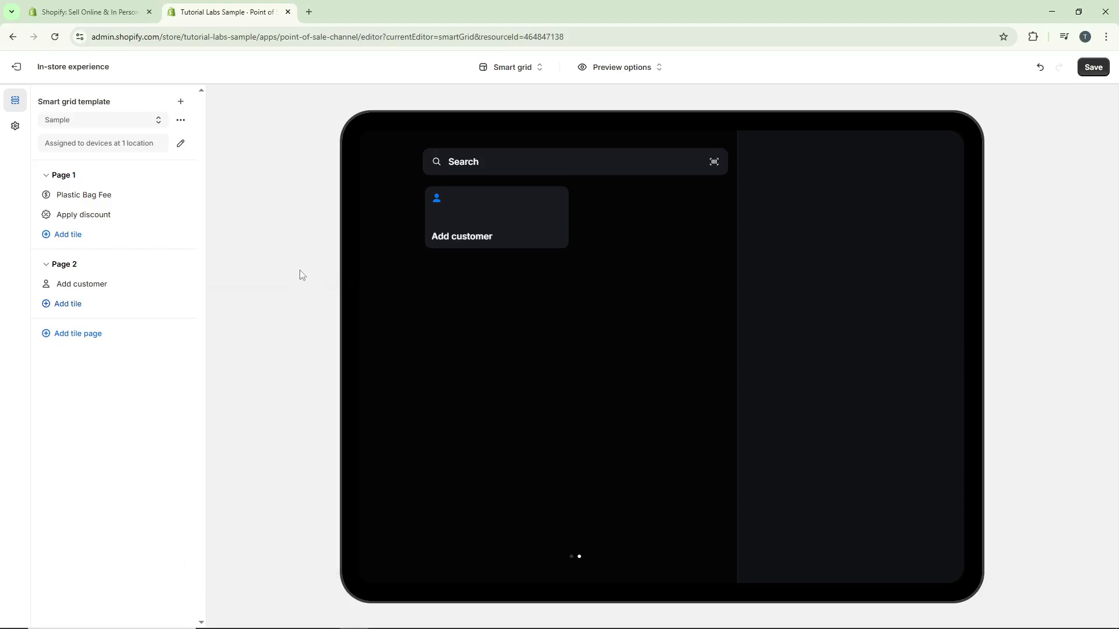
Flip back and forth between the two tile pages in the device preview, ending on Page 2.
left_click(572, 558)
left_click(579, 558)
left_click(572, 557)
left_click(580, 558)
left_click(572, 558)
left_click(580, 558)
Preview the smart grid on Mobile and in Light appearance, returning the preview to Tablet and Dark.
left_click(629, 69)
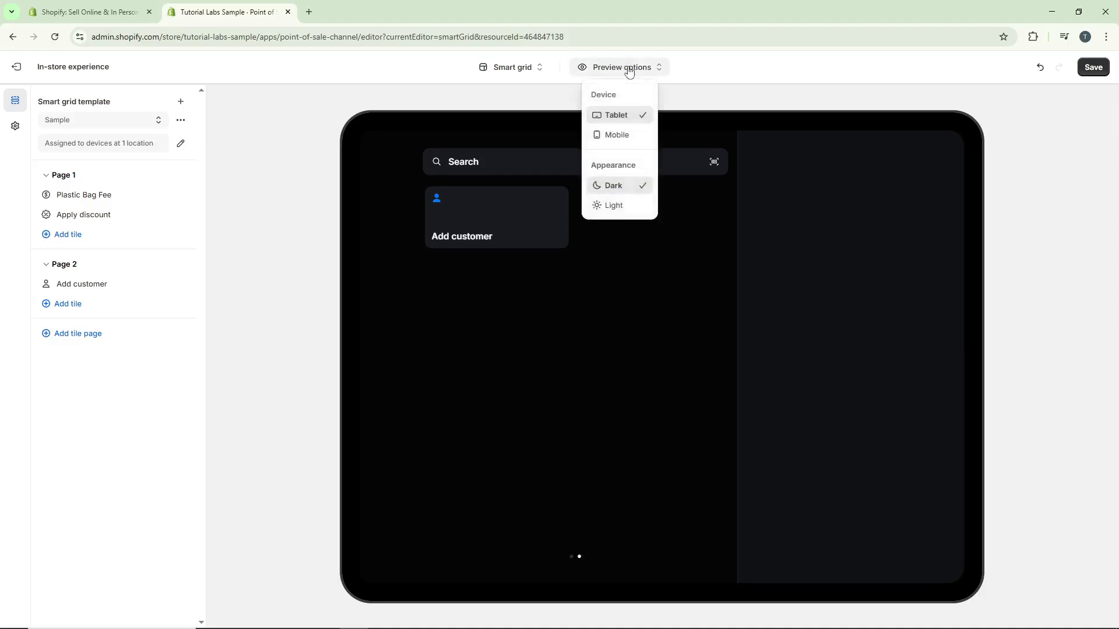
left_click(630, 134)
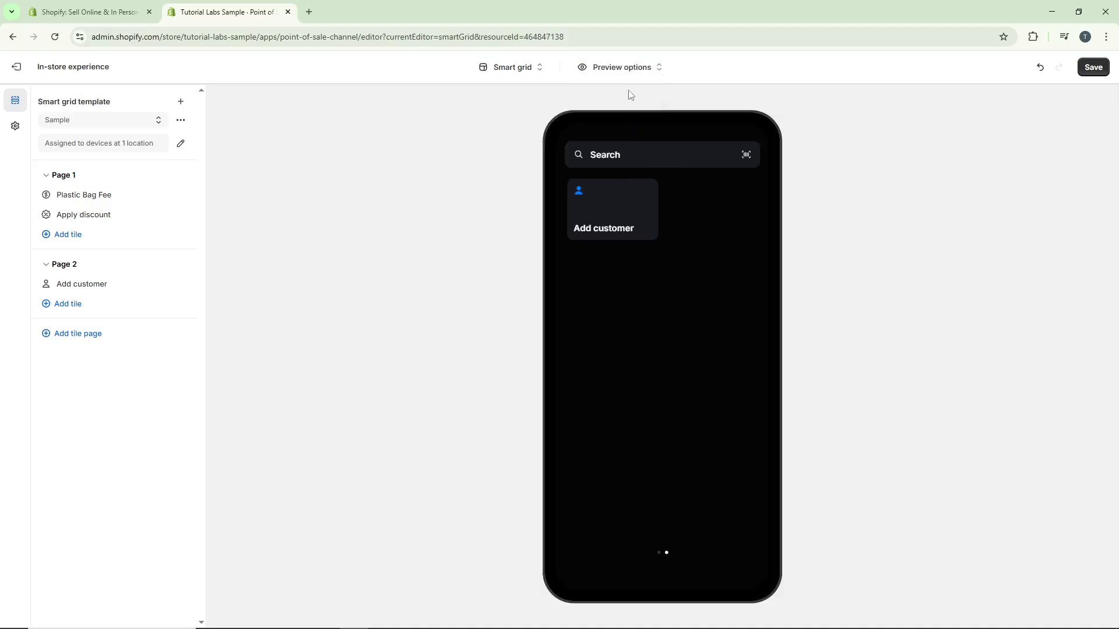
left_click(629, 68)
left_click(634, 119)
left_click(632, 70)
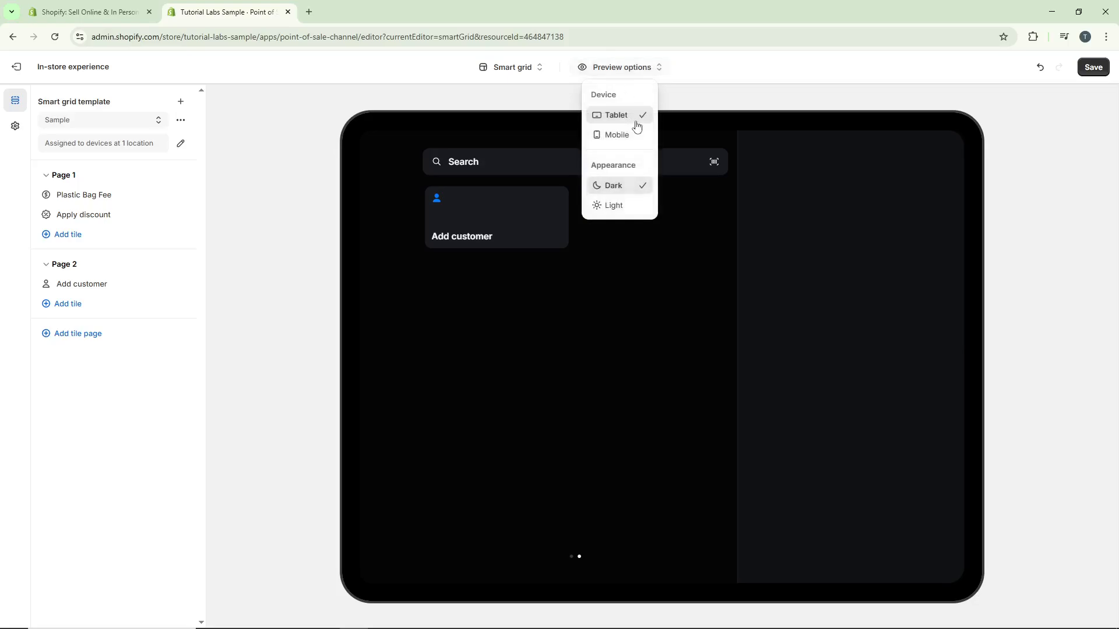
left_click(629, 185)
left_click(627, 68)
left_click(624, 202)
left_click(628, 68)
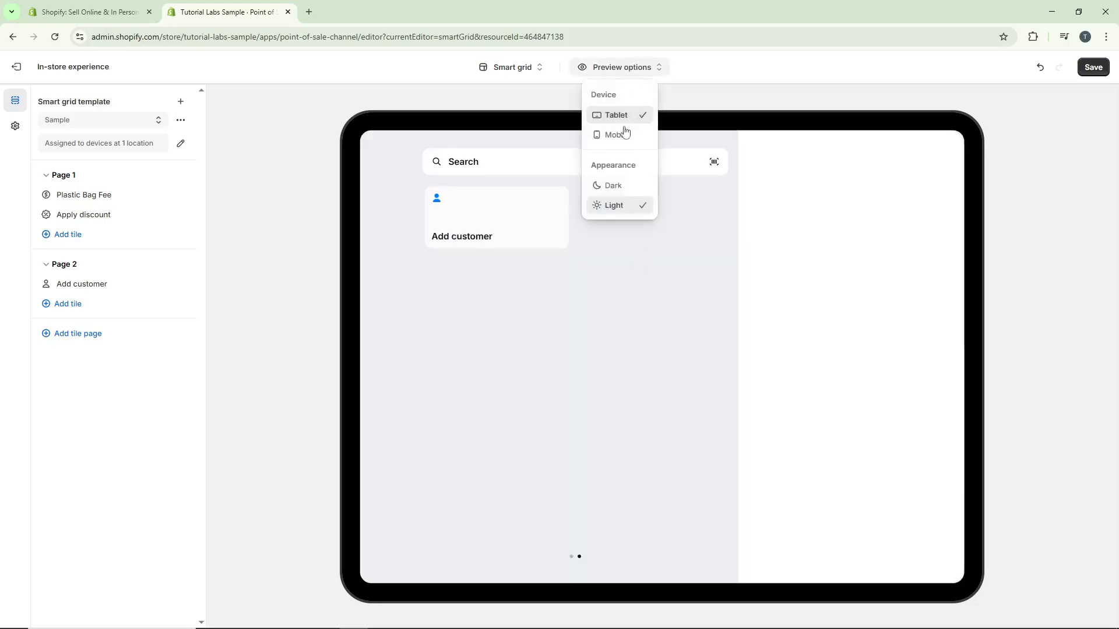
left_click(620, 184)
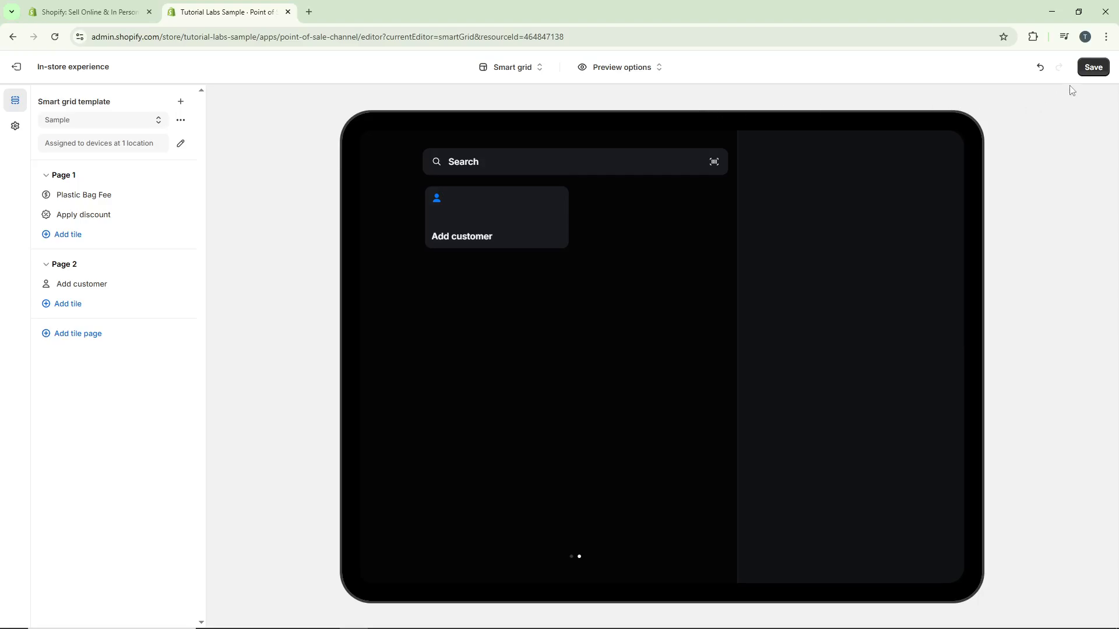
Save the changes to the Sample smart grid template.
left_click(1094, 68)
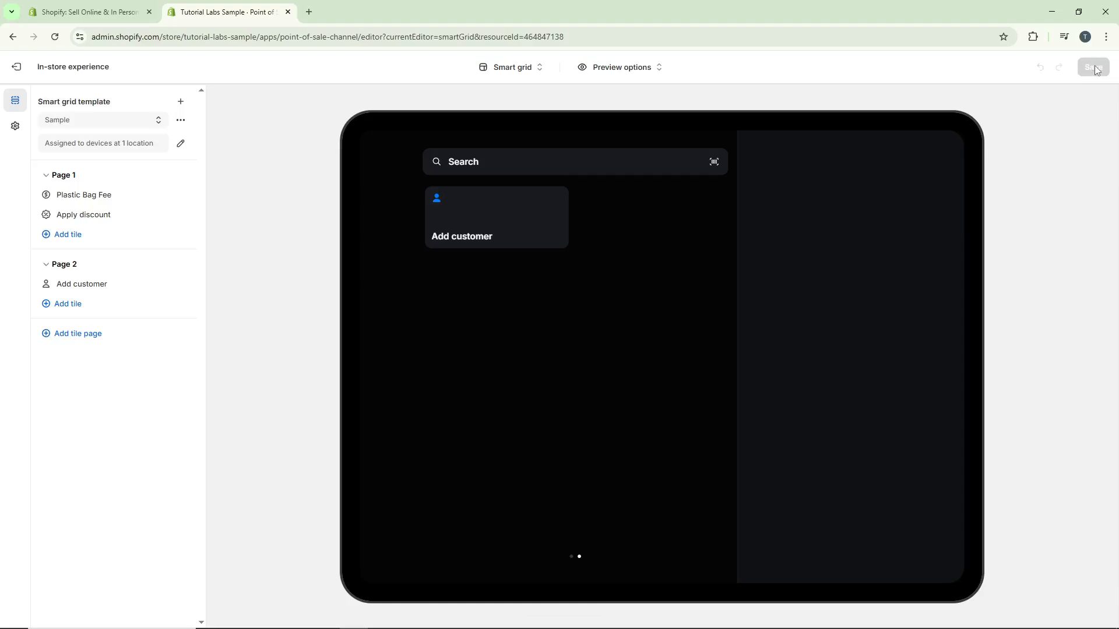